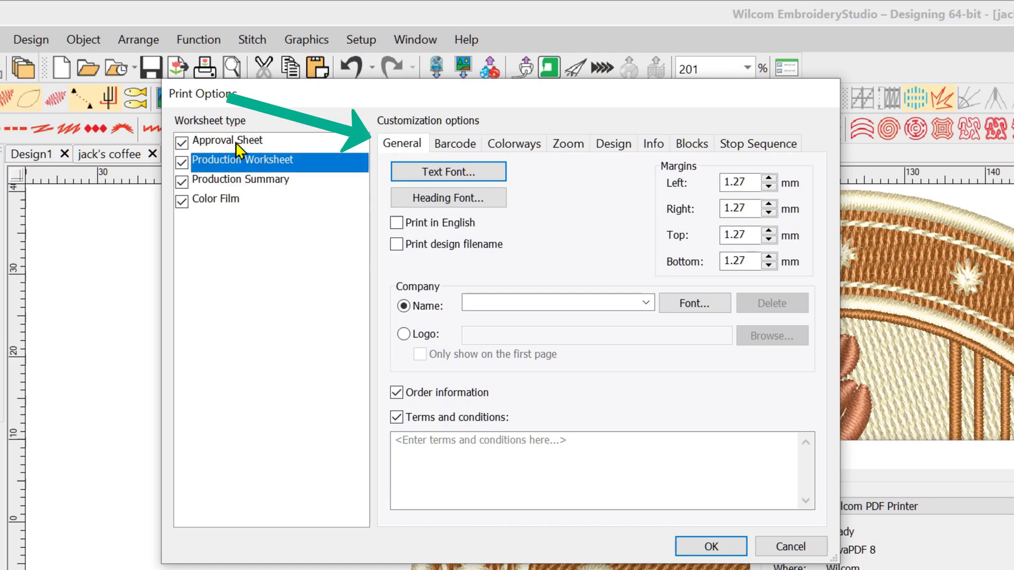
Review the print customization options offered for the Approval Sheet and the Production Worksheet.
click(237, 143)
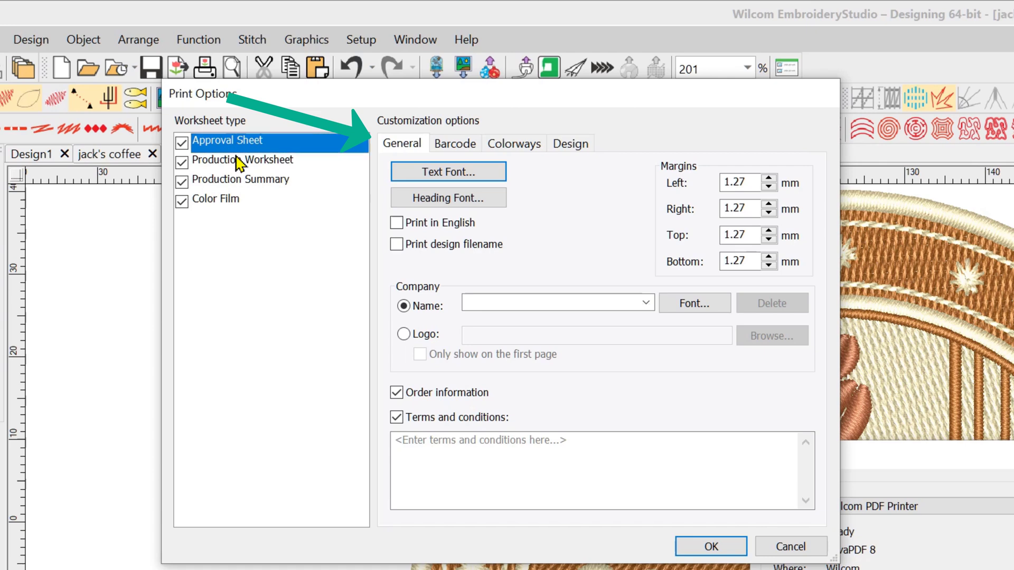
click(237, 163)
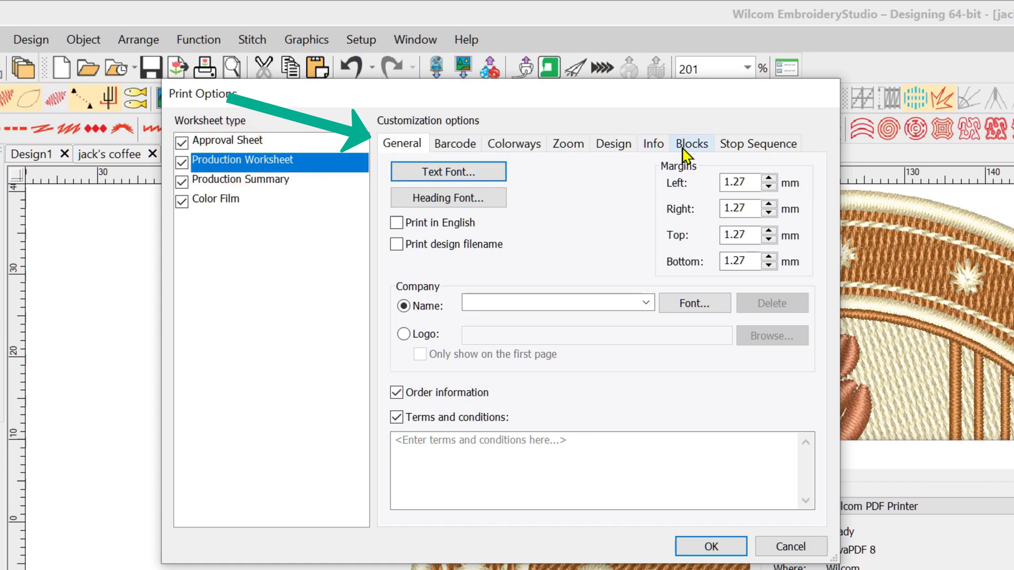
click(628, 146)
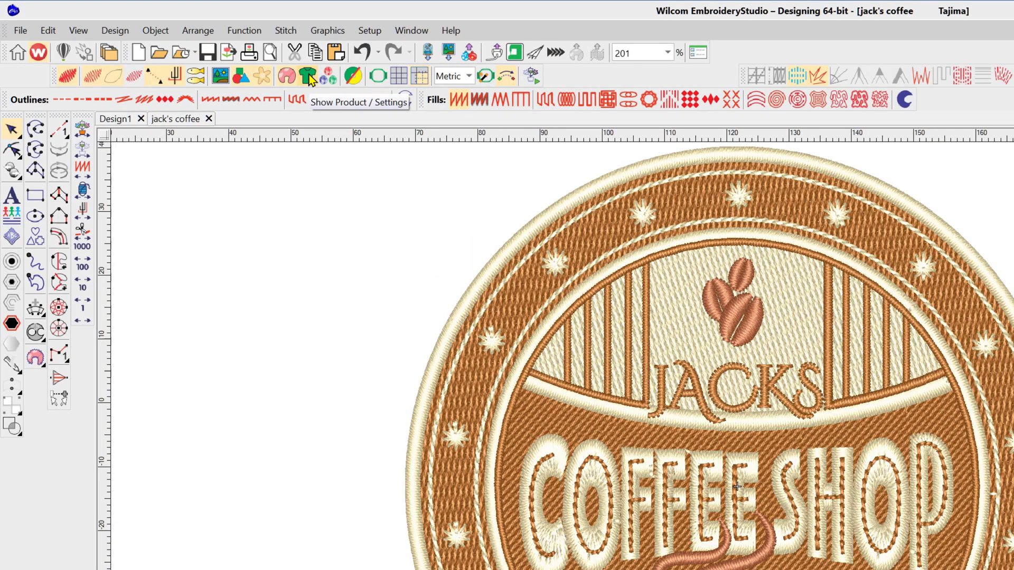
Show the polo shirt product behind the coffee shop design and bring the shirt front into view.
click(308, 77)
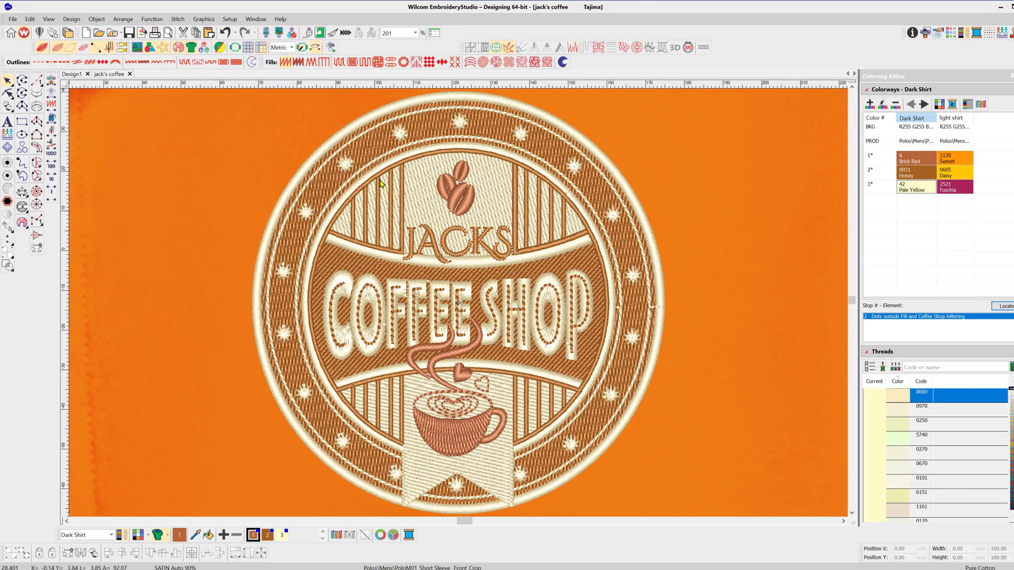
scroll(615, 411, down, 6)
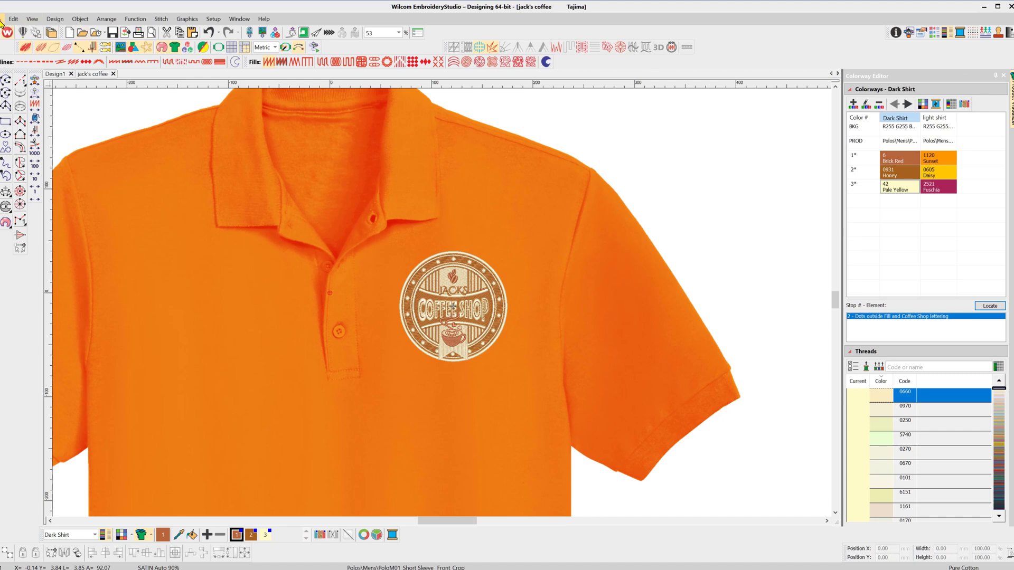
Include the product in the Approval Sheet's design content in the print options.
click(1, 21)
click(12, 172)
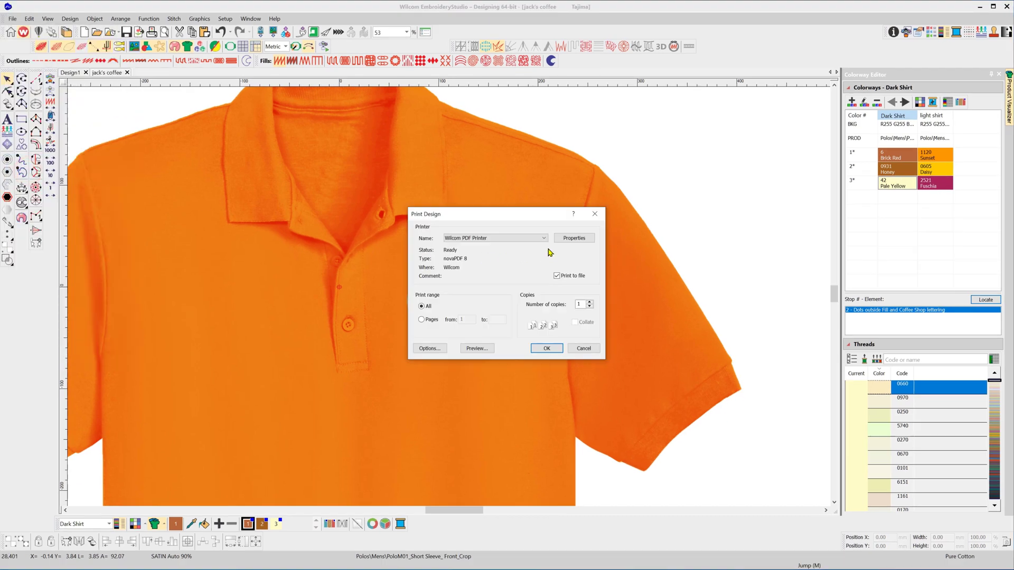
click(427, 349)
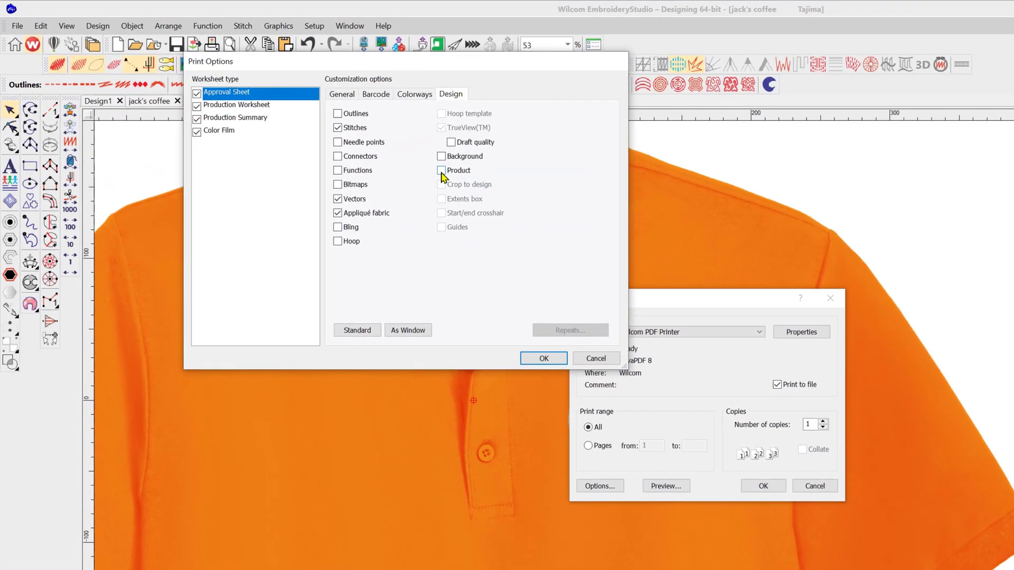
click(442, 171)
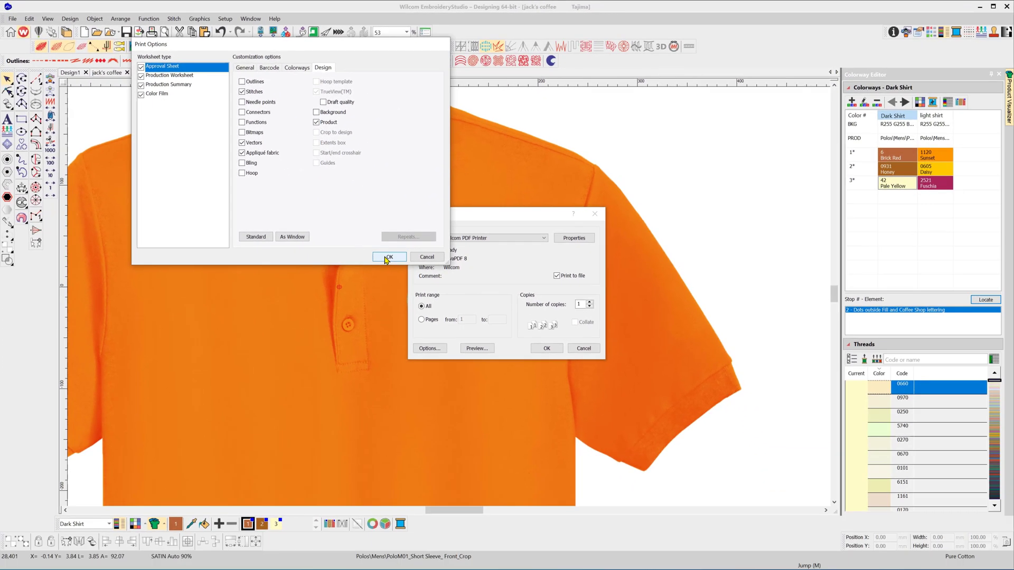
Exclude the Color Film, Production Summary and Production Worksheet from the printout, and include all three again.
click(141, 94)
click(141, 84)
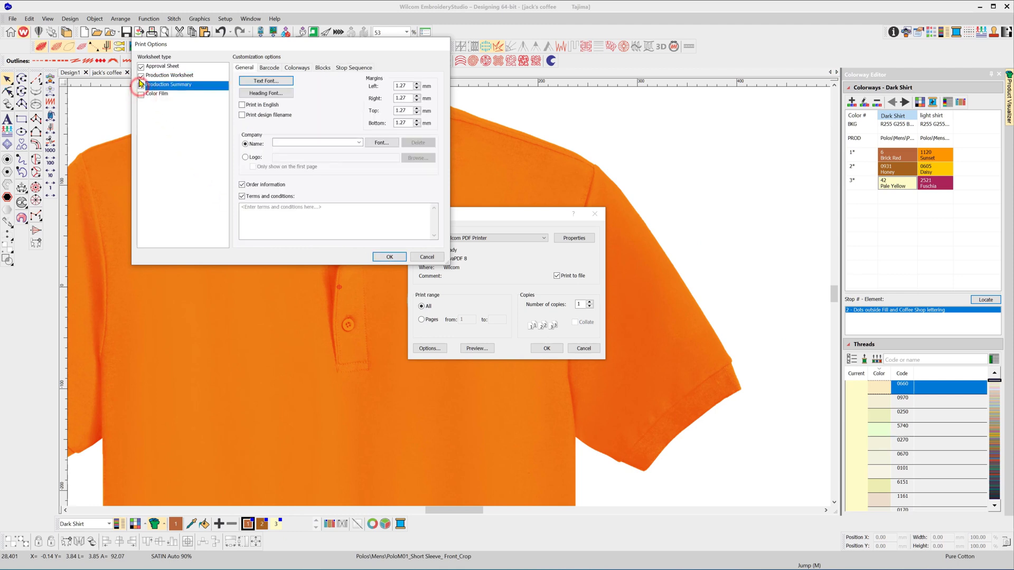
click(140, 76)
click(140, 85)
click(141, 95)
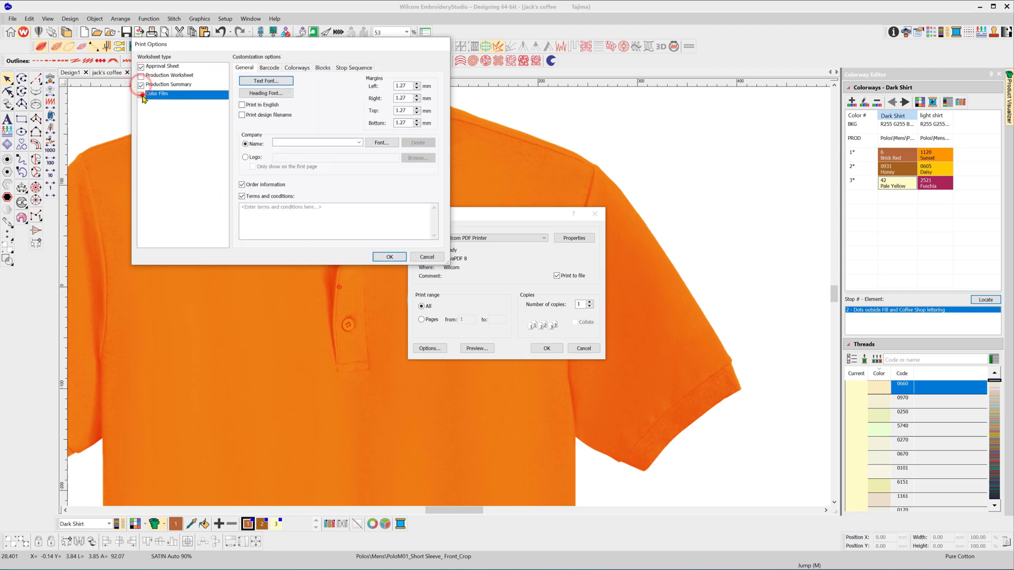
click(140, 75)
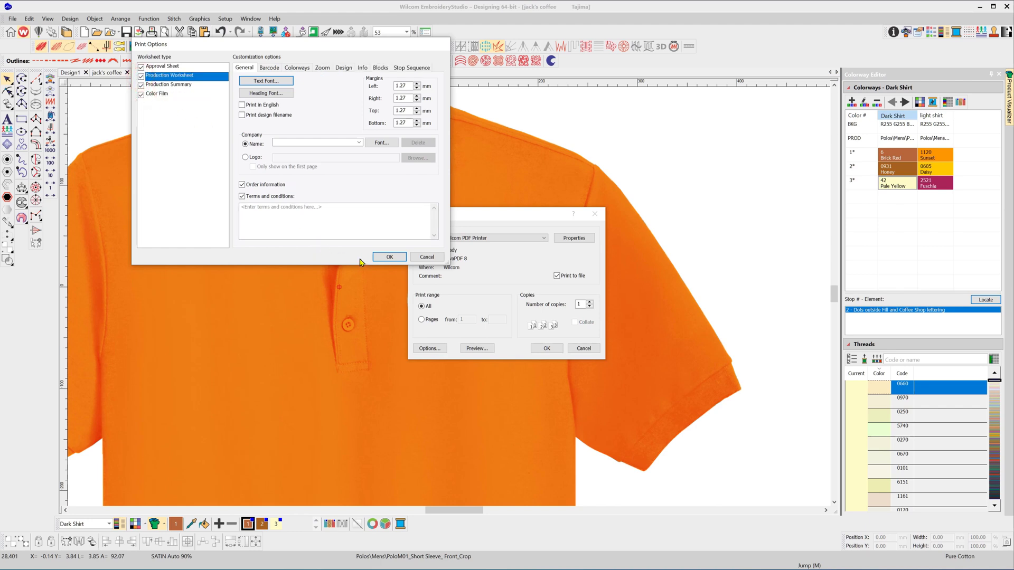
Apply the print options and open the print preview of the design.
click(389, 258)
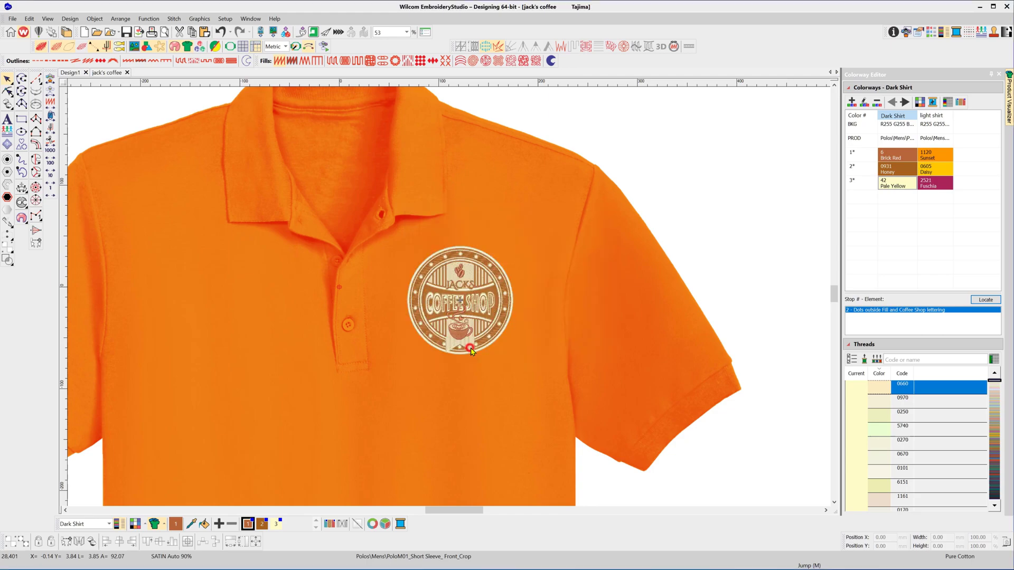
click(469, 350)
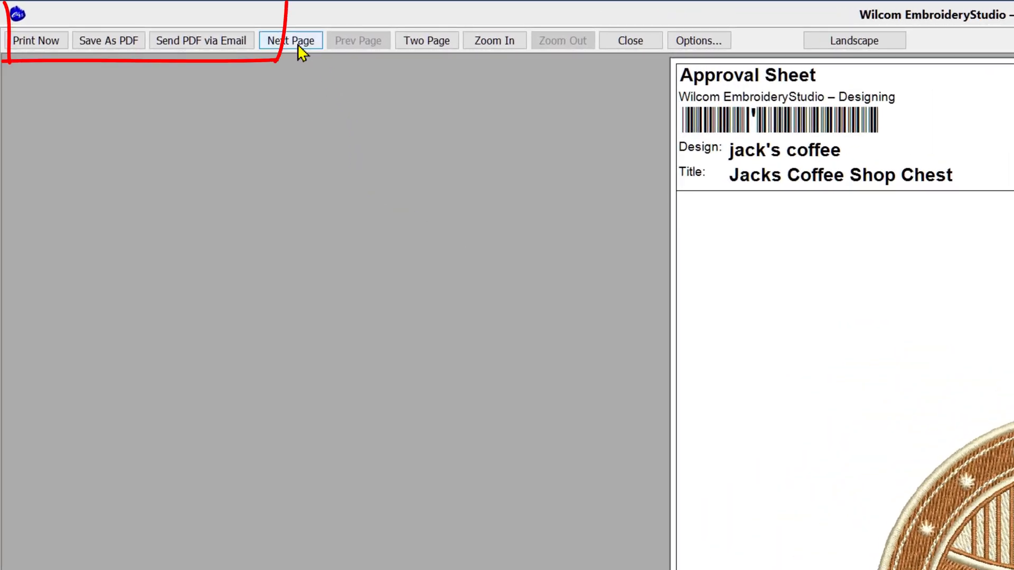
Examine every page of the print preview, from the Approval Sheet through to the Production Summary.
click(297, 43)
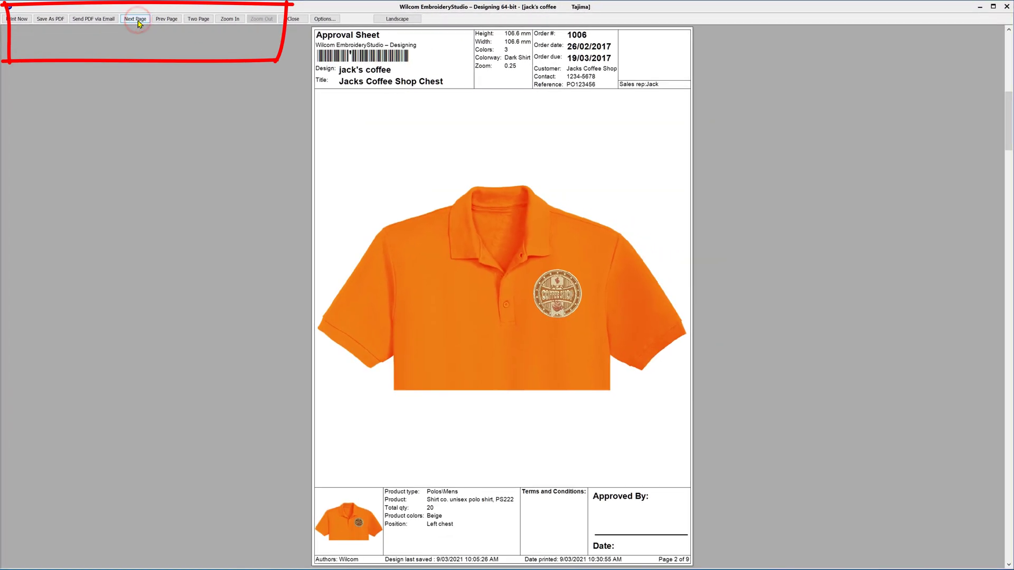
click(138, 20)
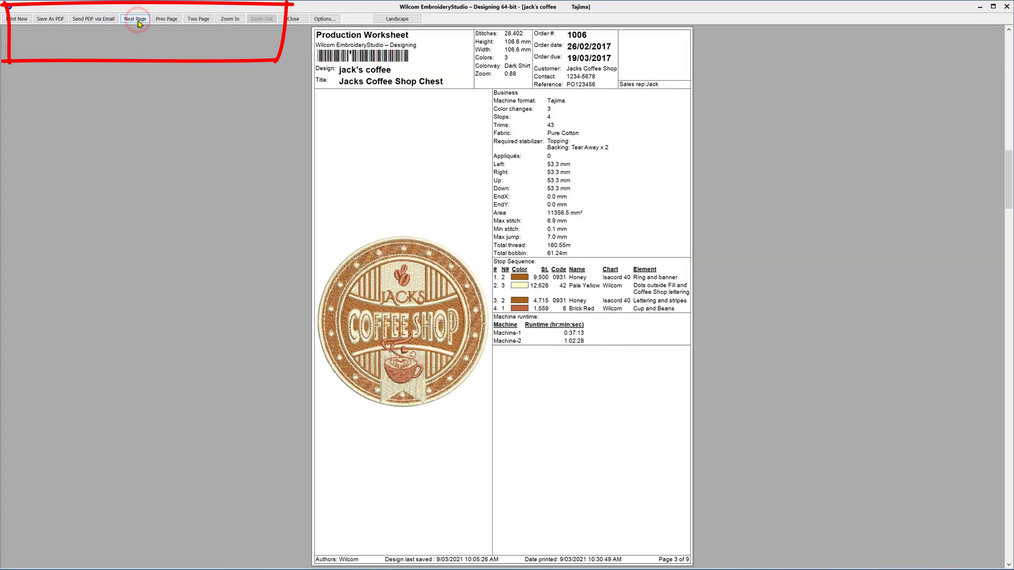
click(138, 20)
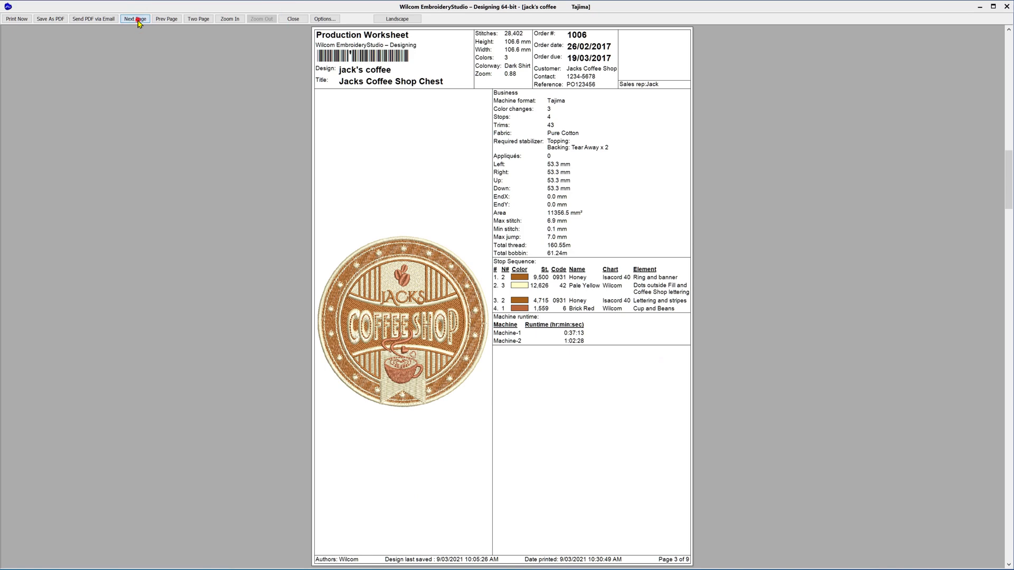
click(139, 20)
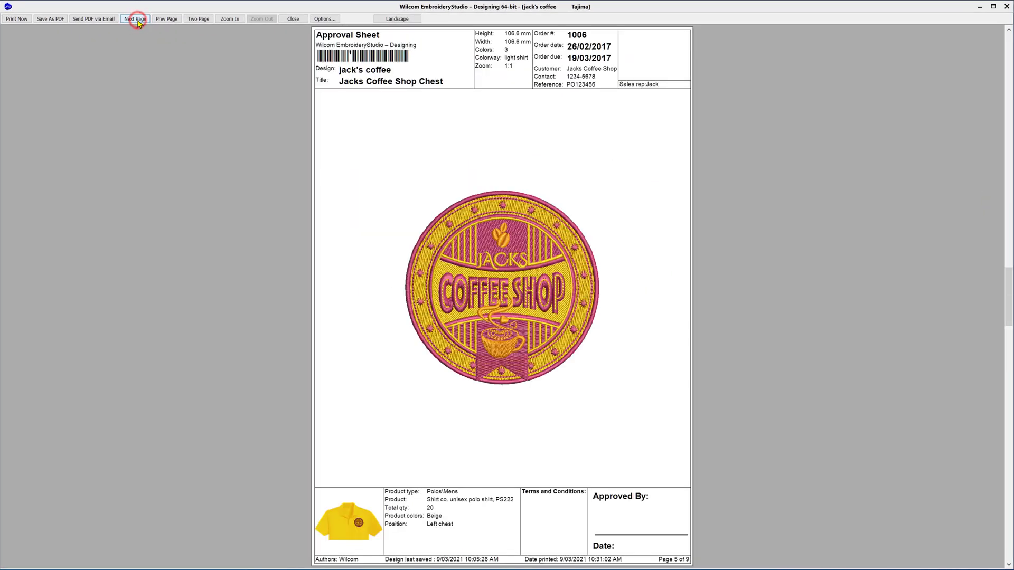
click(139, 20)
click(138, 20)
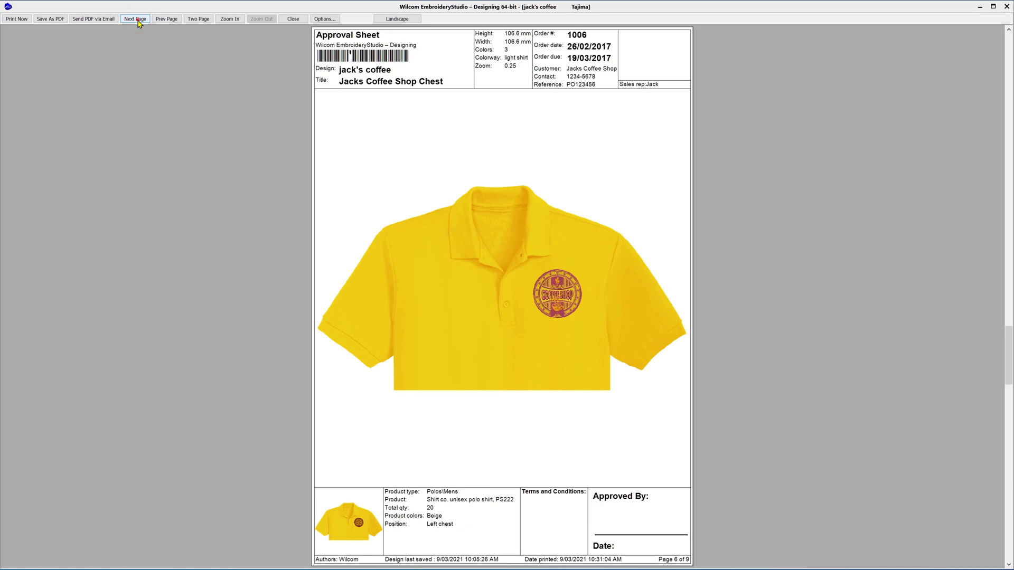
click(139, 20)
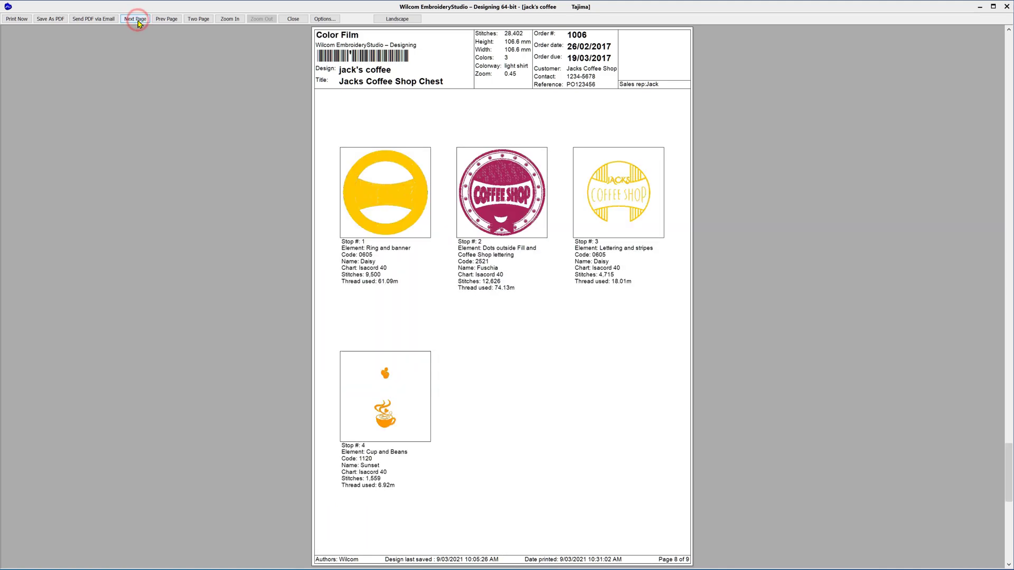
click(138, 20)
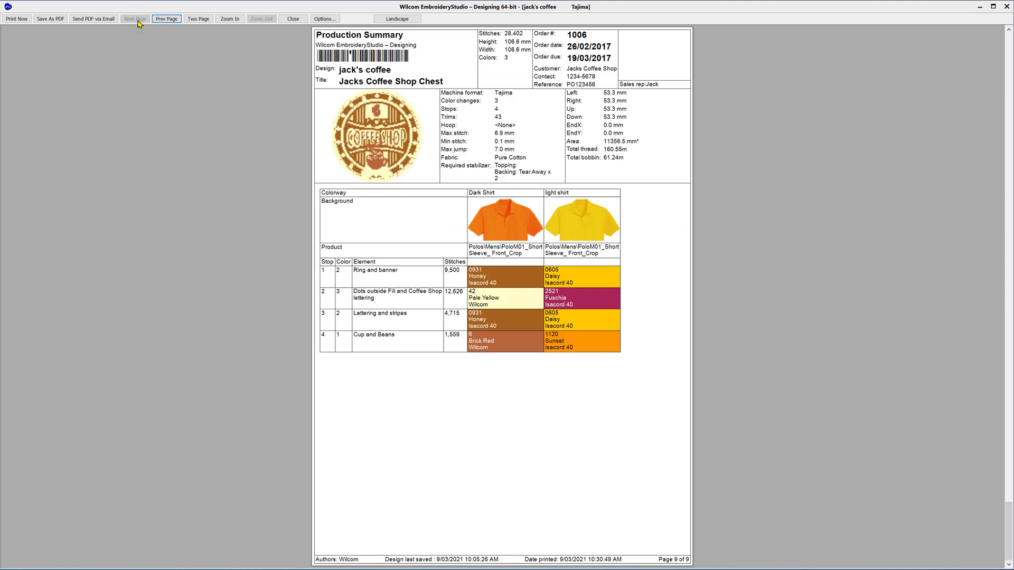
click(139, 22)
View the preview two pages at a time, go back through the earlier sheets and close the preview.
click(198, 19)
click(159, 19)
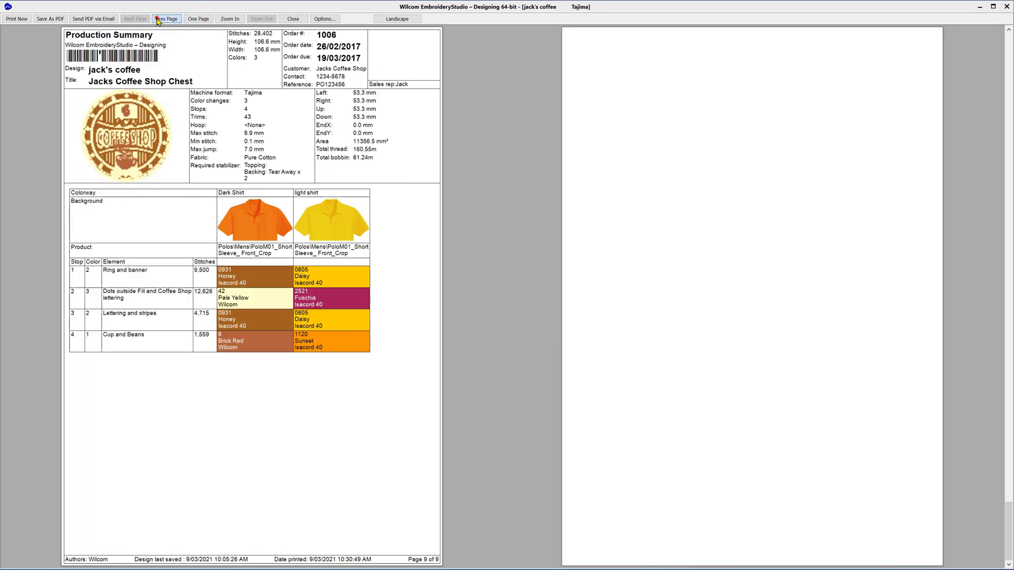
click(158, 19)
click(158, 20)
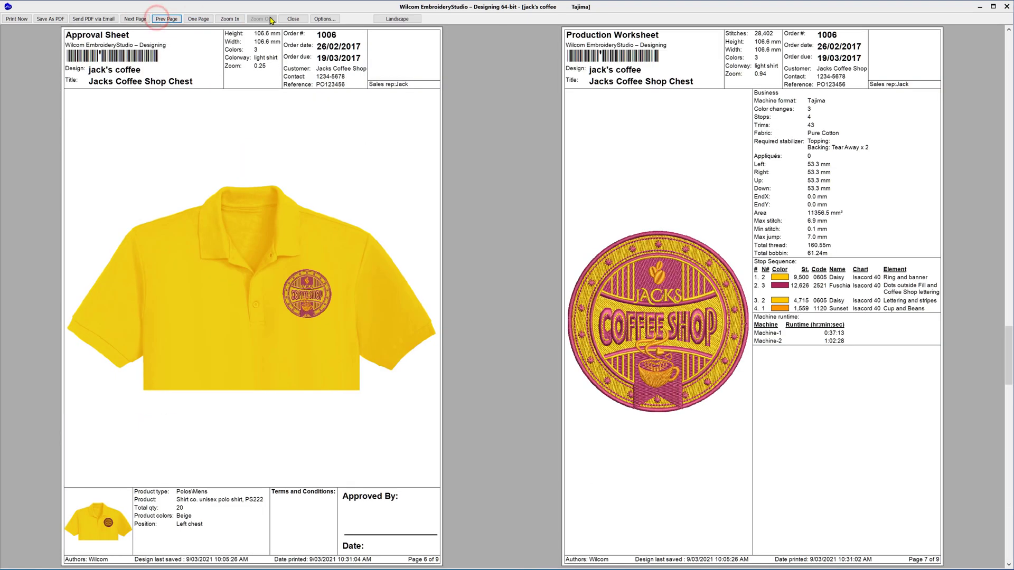
click(289, 19)
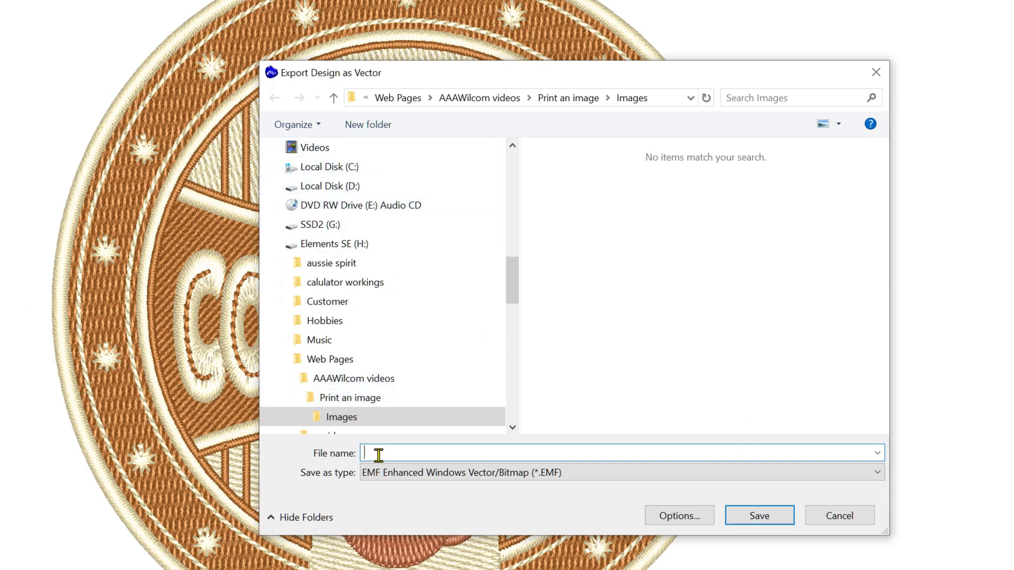
Export the design as an EPS Postscript vector file named "jacks coffee vector" in the Images folder.
click(378, 455)
text(jacks coffee vector)
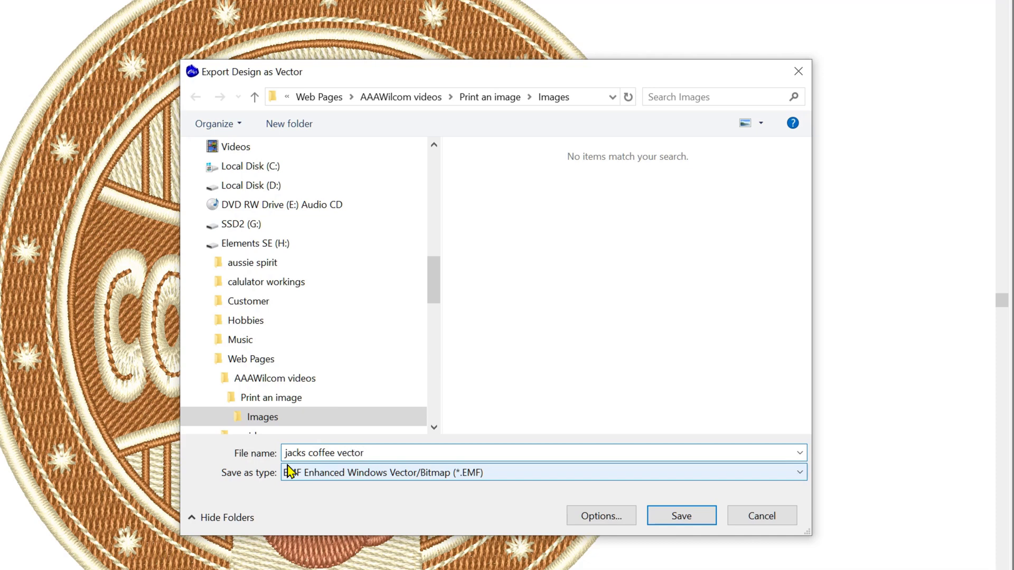
click(799, 472)
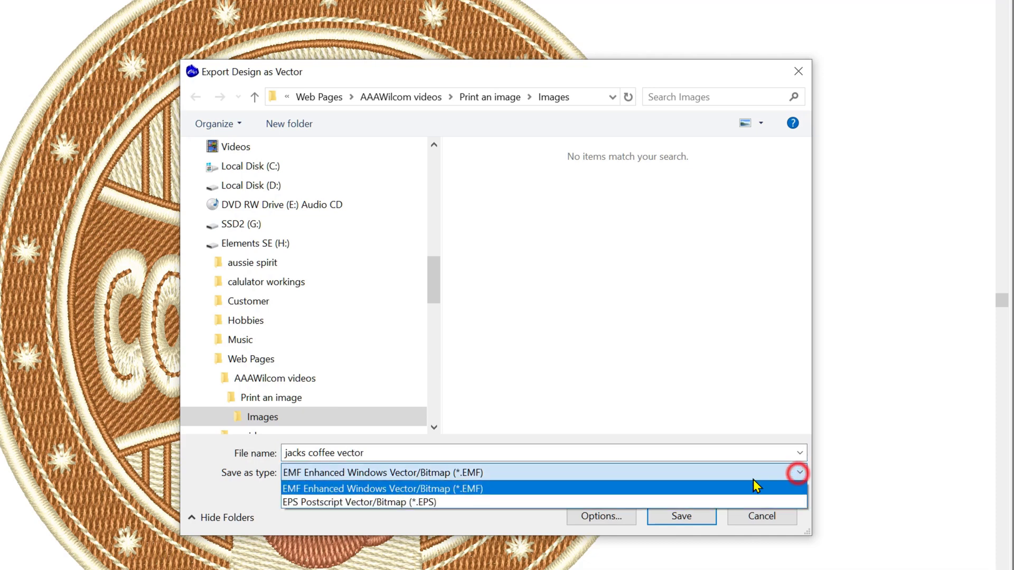
click(418, 502)
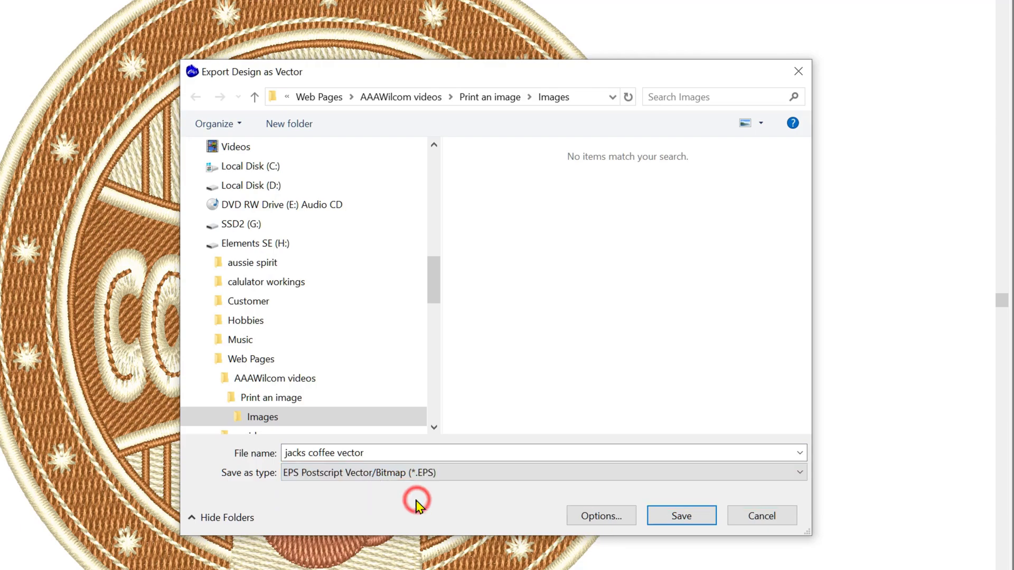
click(680, 516)
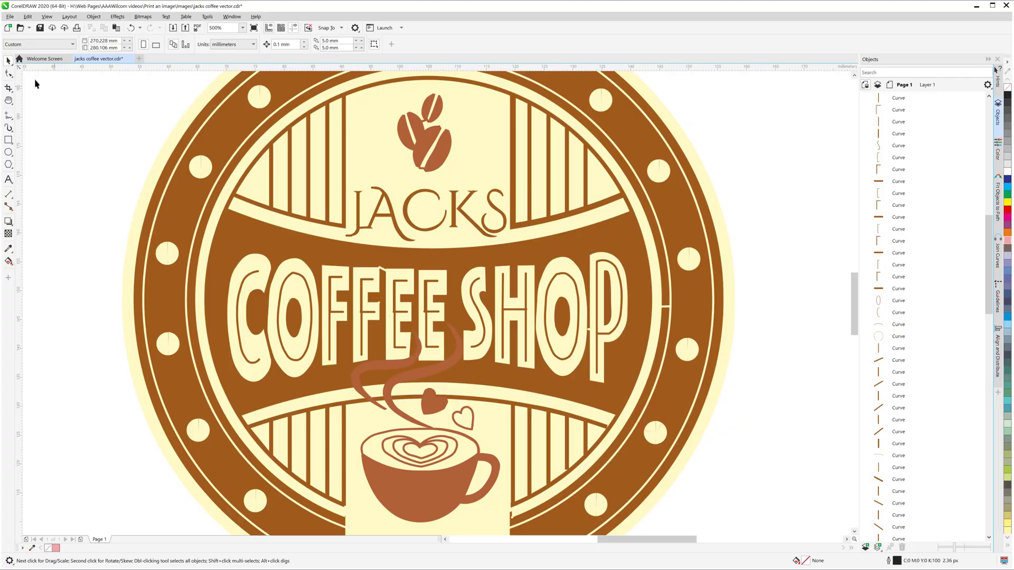
Switch to CorelDRAW and delete the stray curves on the COFFEE SHOP lettering and across the lower coffee bean.
click(9, 61)
click(383, 274)
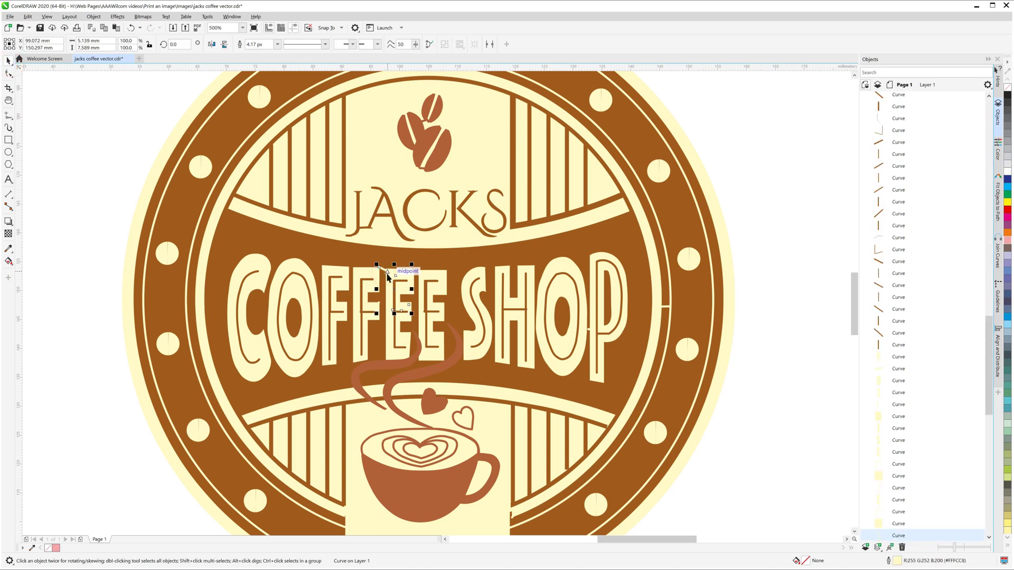
key(Escape)
click(589, 334)
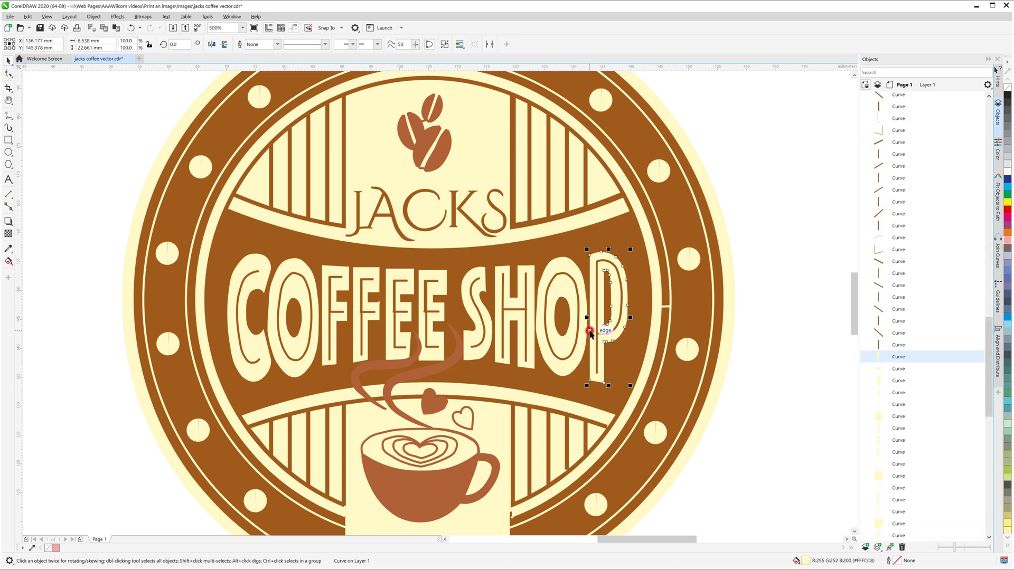
click(591, 332)
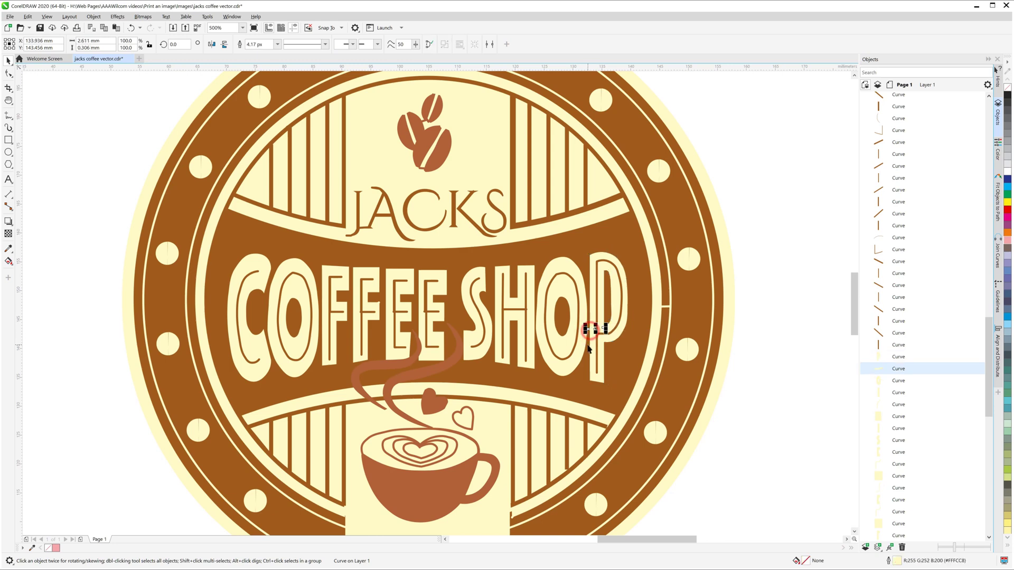
key(Delete)
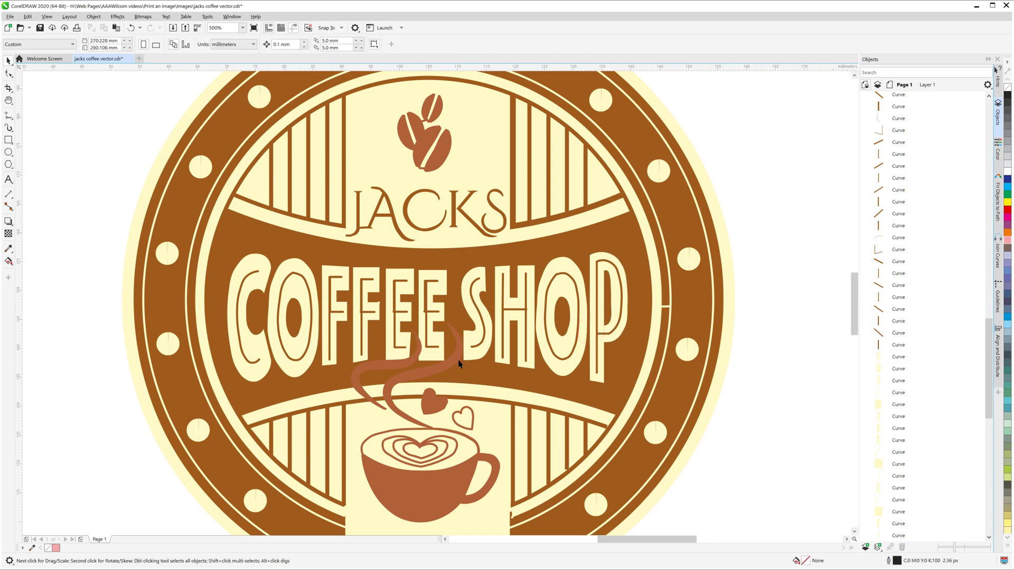
click(421, 169)
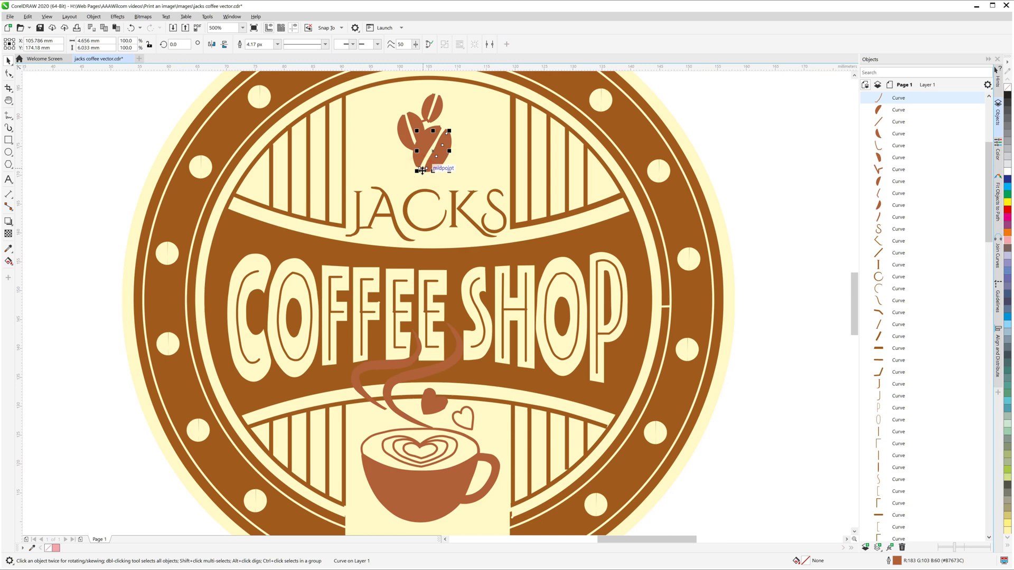
key(Delete)
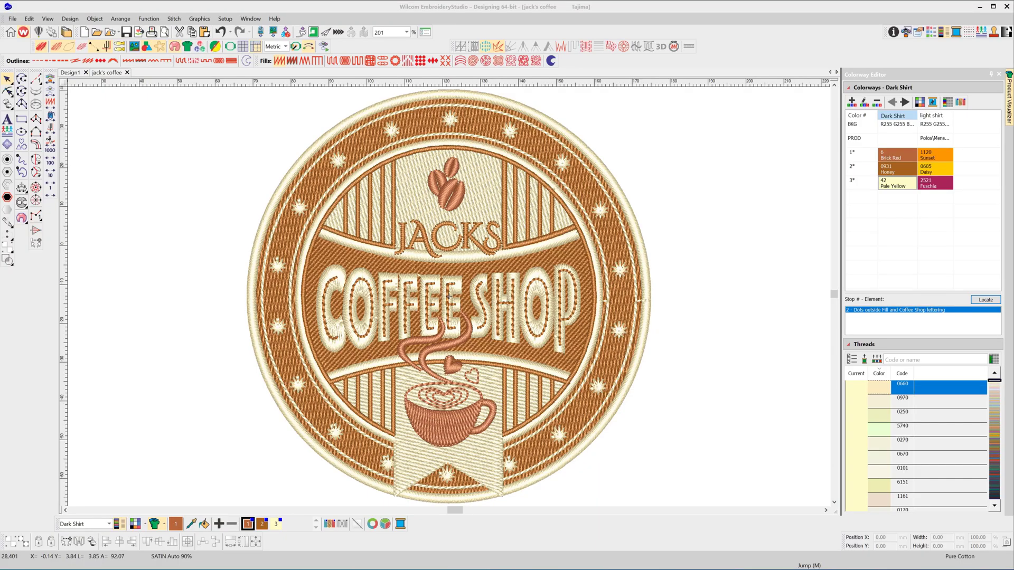
Capture the whole design as a bitmap with save and send, saving it as BMP "jack's coffee", and close the generated email unsent.
click(12, 19)
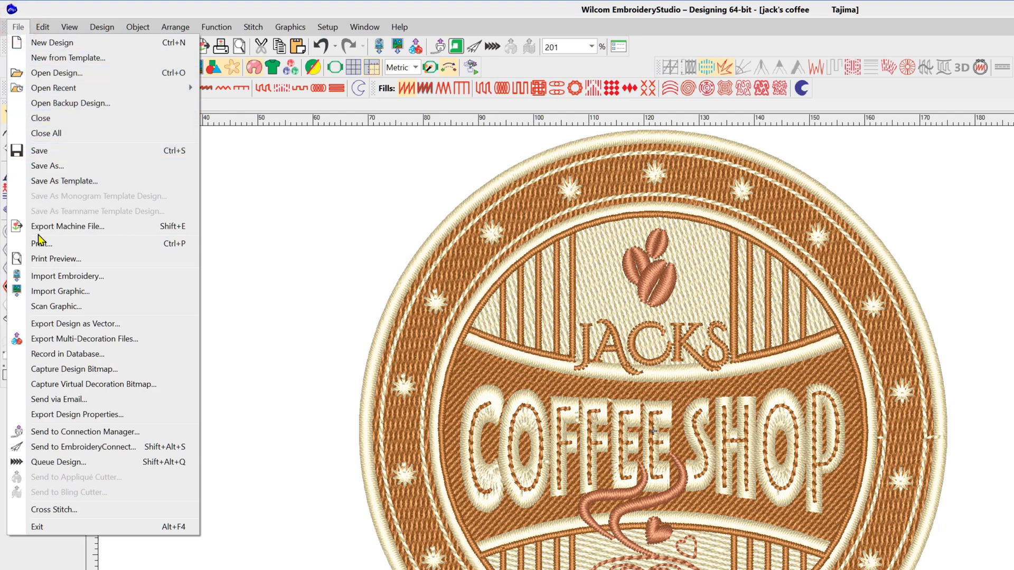
click(59, 370)
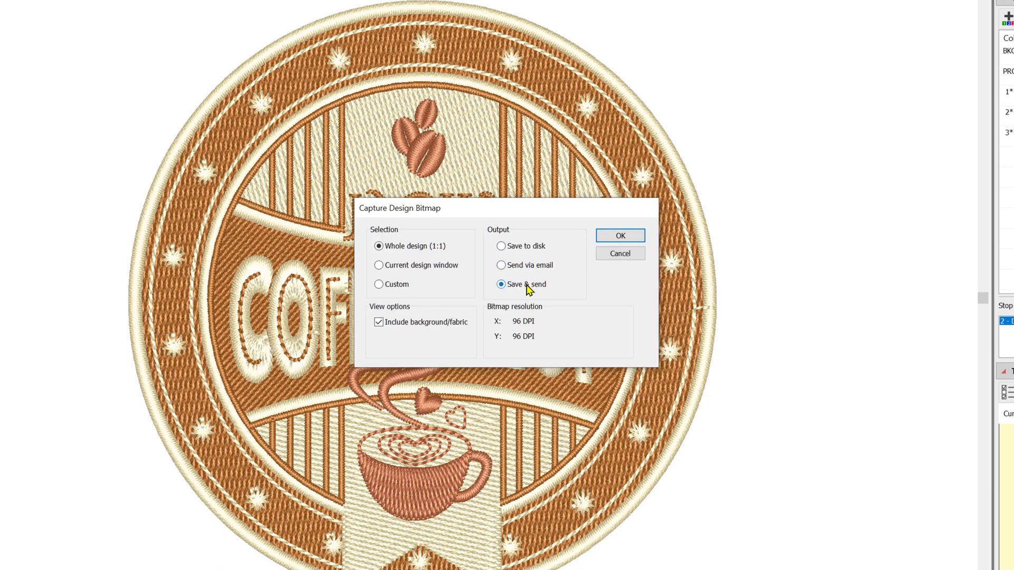
click(619, 237)
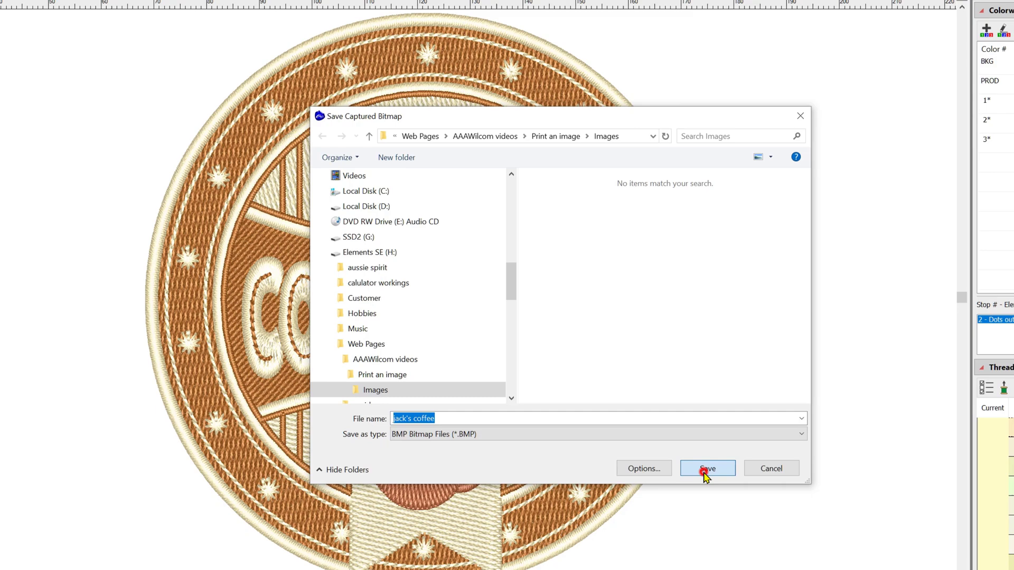
click(716, 478)
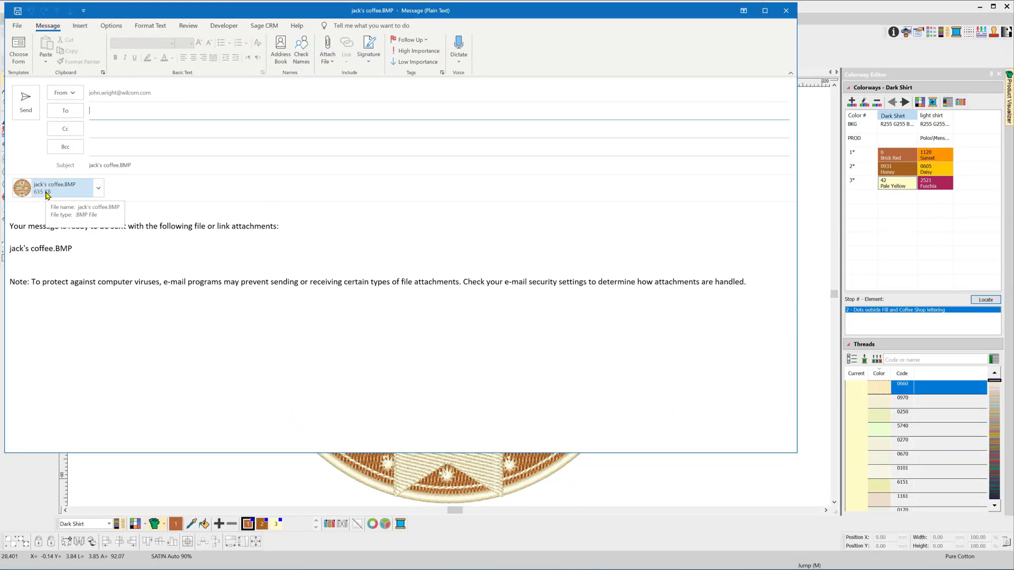
click(782, 10)
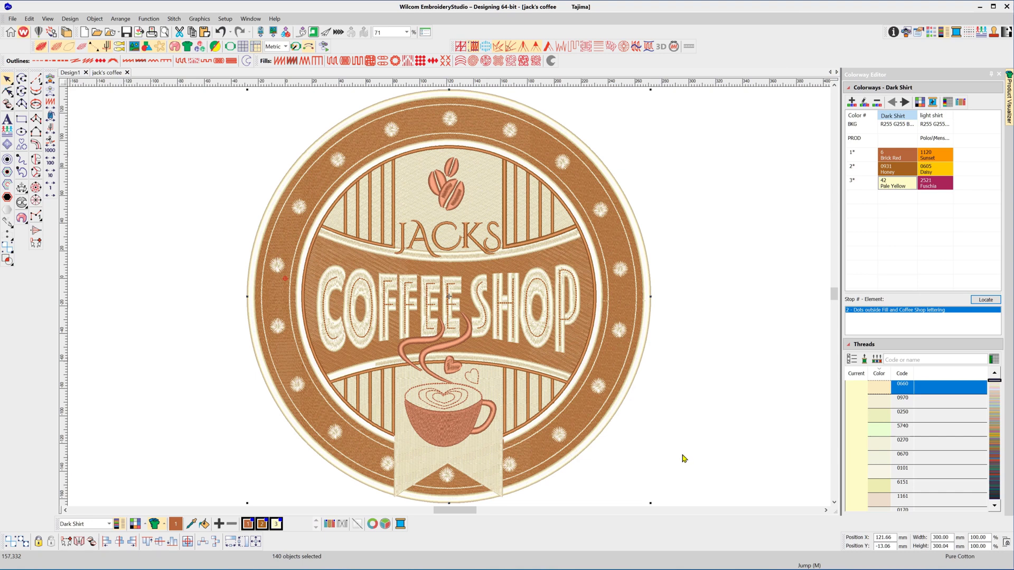
Capture the virtual decoration as a 96 DPI bitmap and save it as the PNG file "jack's coffee virtual" in the Images folder.
click(11, 20)
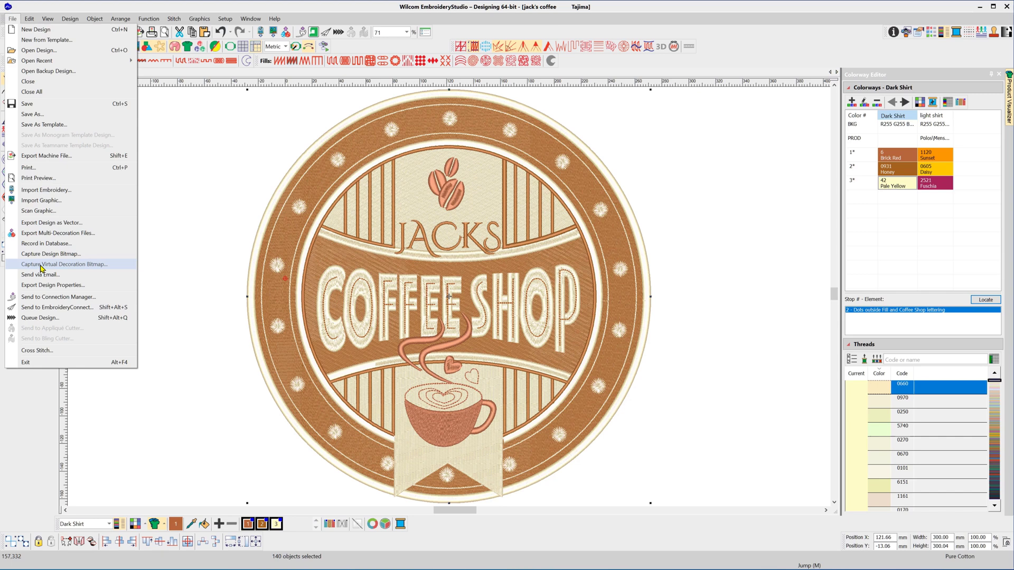
click(40, 265)
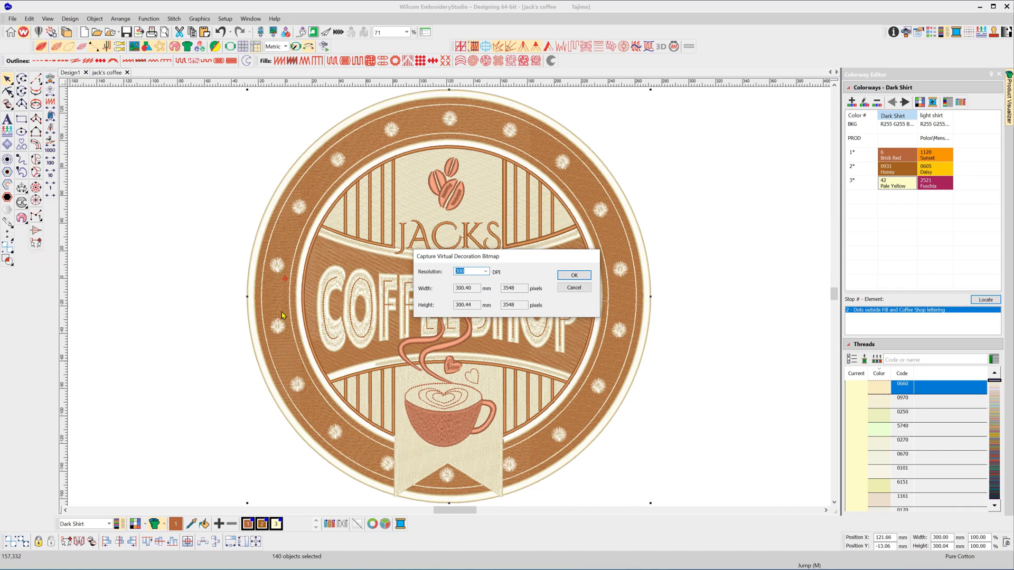
click(486, 272)
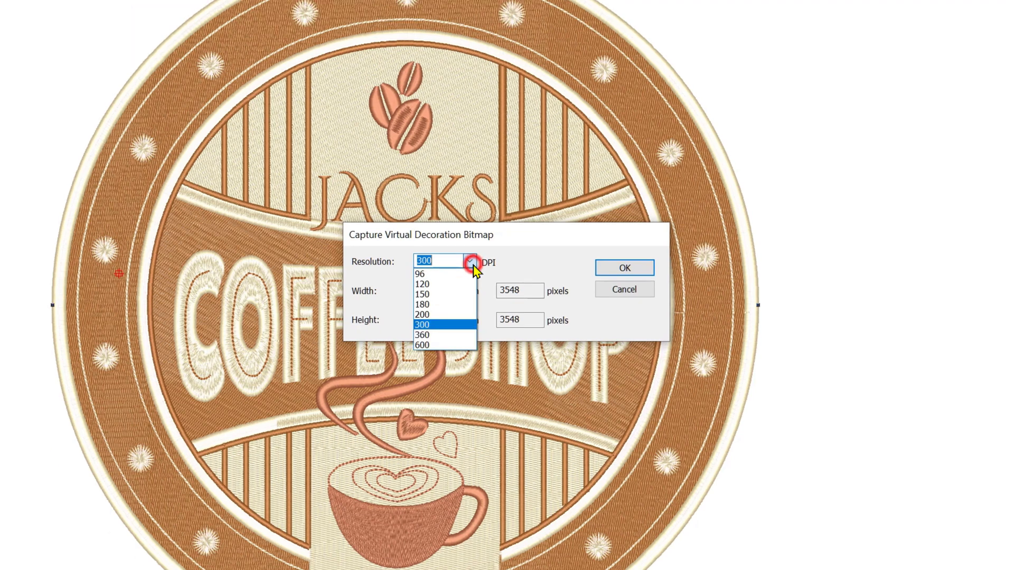
click(401, 259)
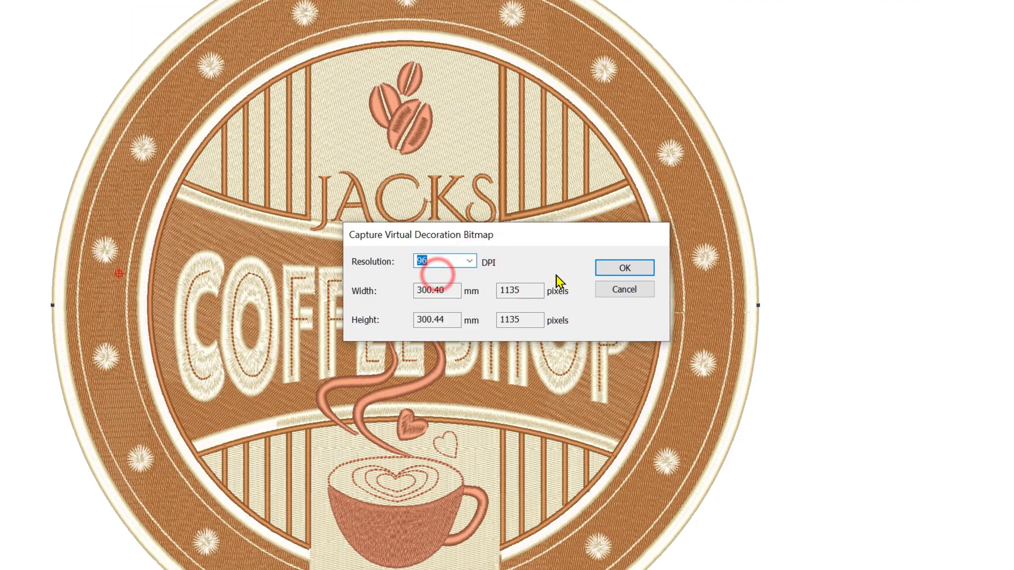
click(616, 271)
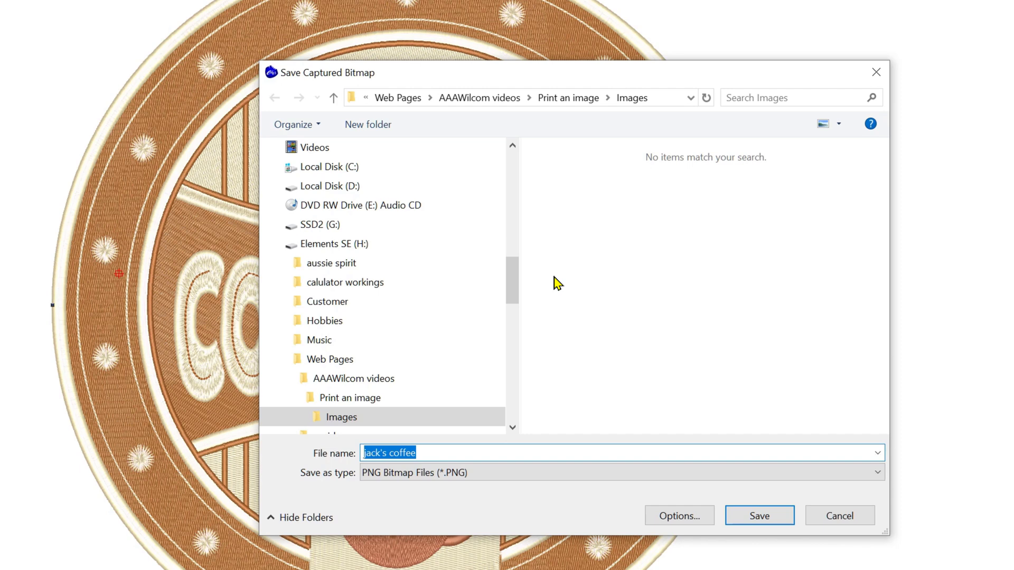
click(441, 451)
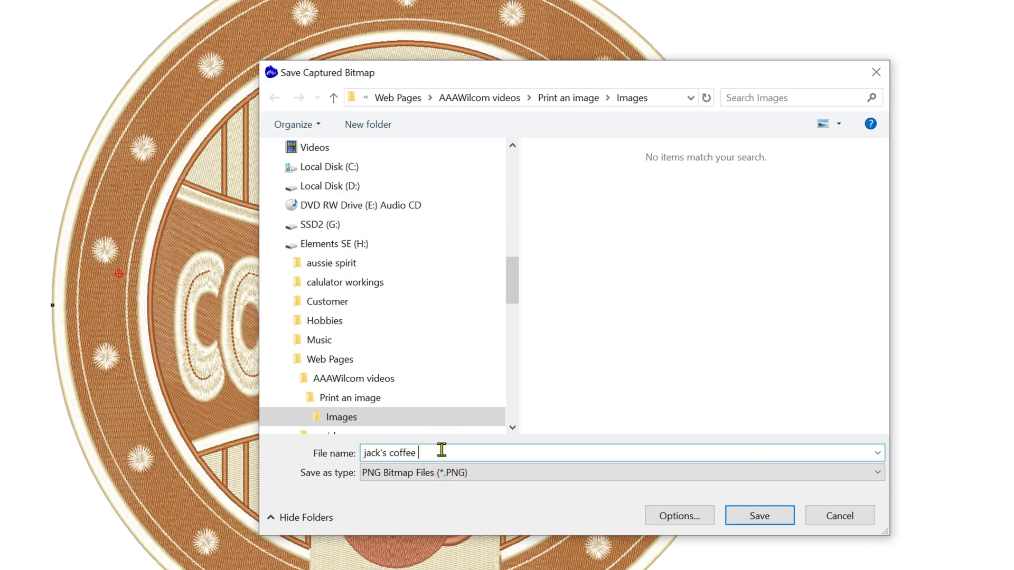
text(virtual)
click(775, 519)
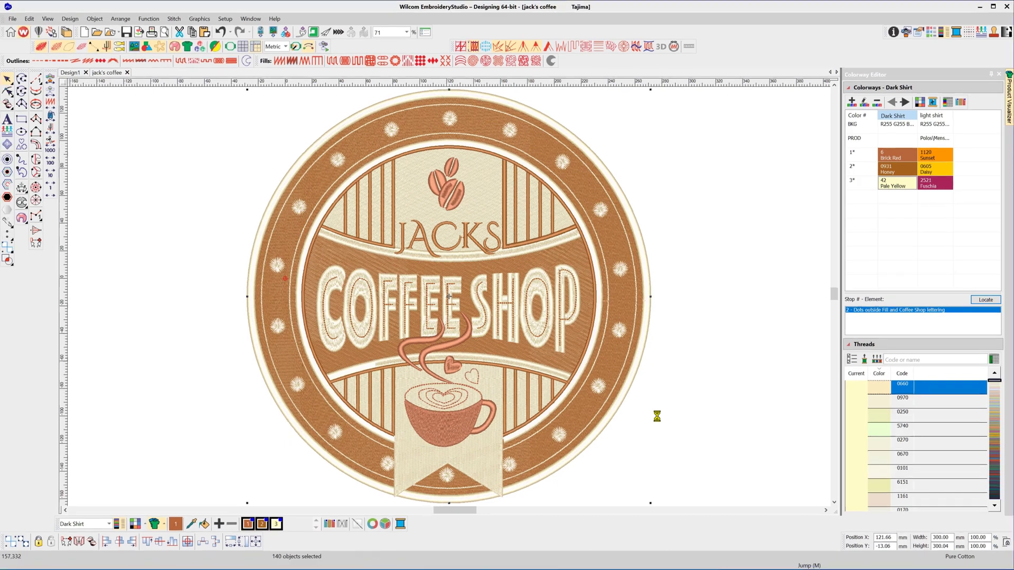
Switch to Corel PHOTO-PAINT and examine the stitch detail and edges of the jack's coffee simulation PNG up close and in full.
key(alt+Tab)
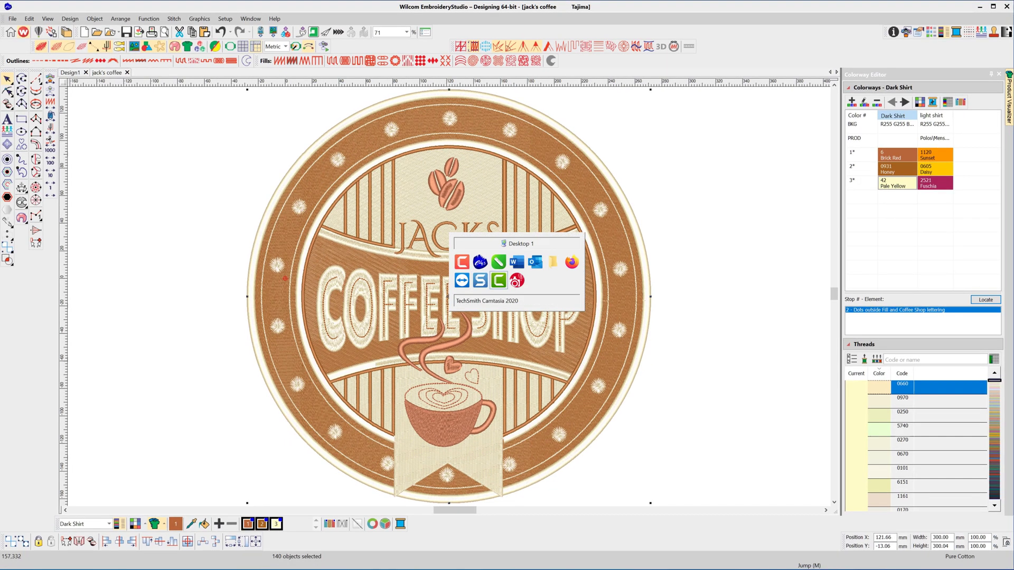
key(alt+Tab)
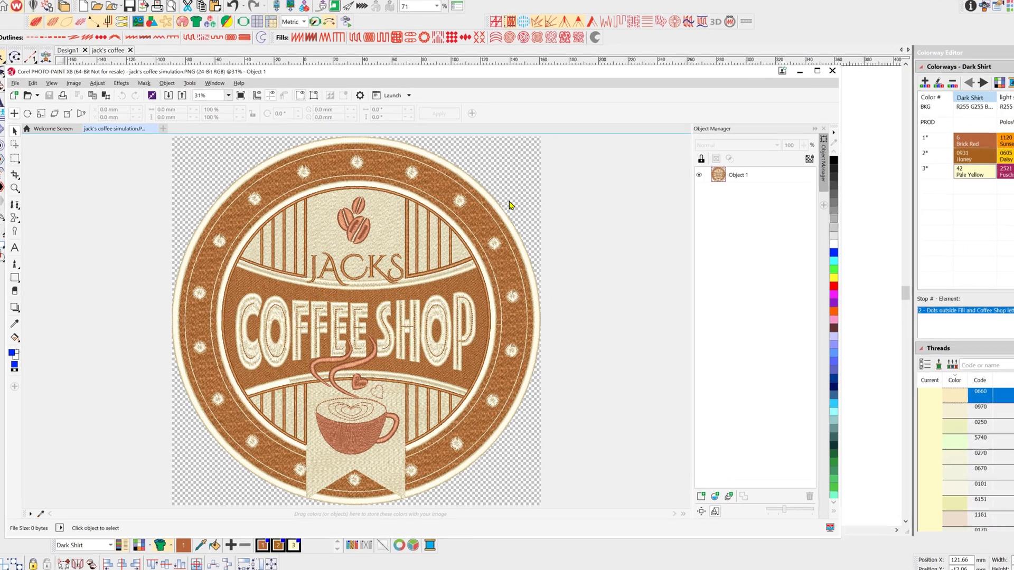
scroll(456, 217, up, 2)
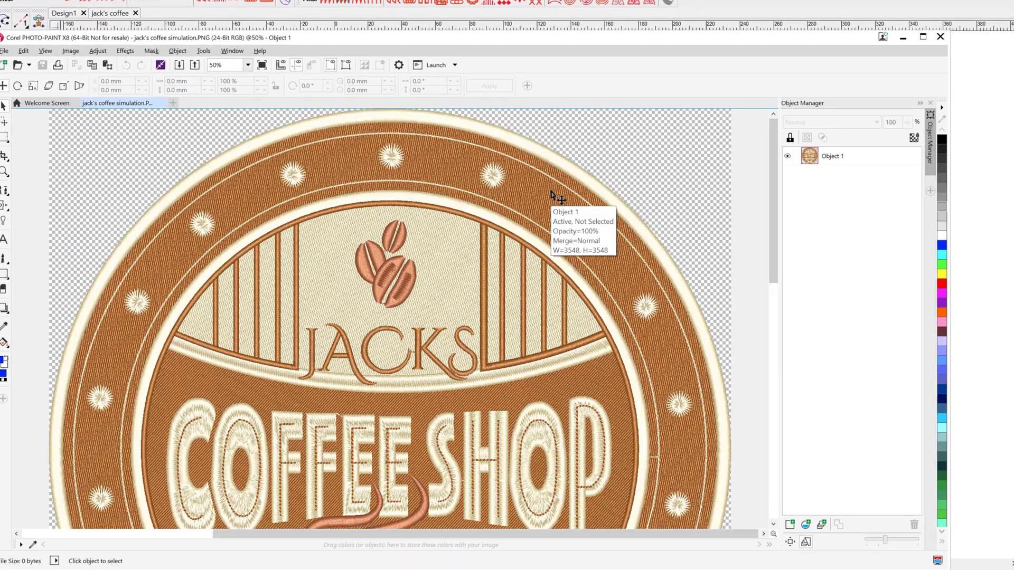
scroll(551, 196, up, 3)
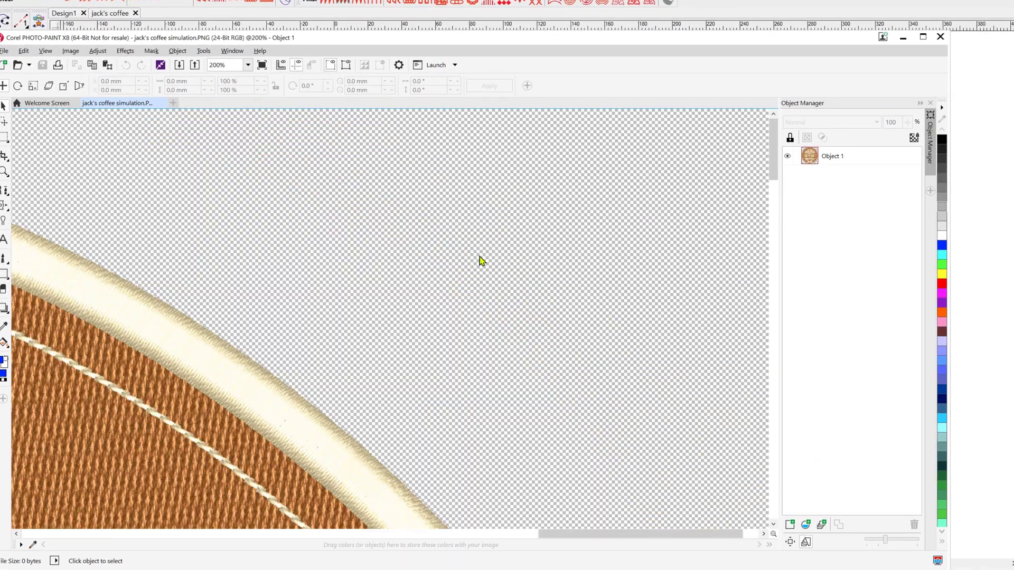
scroll(240, 427, down, 1)
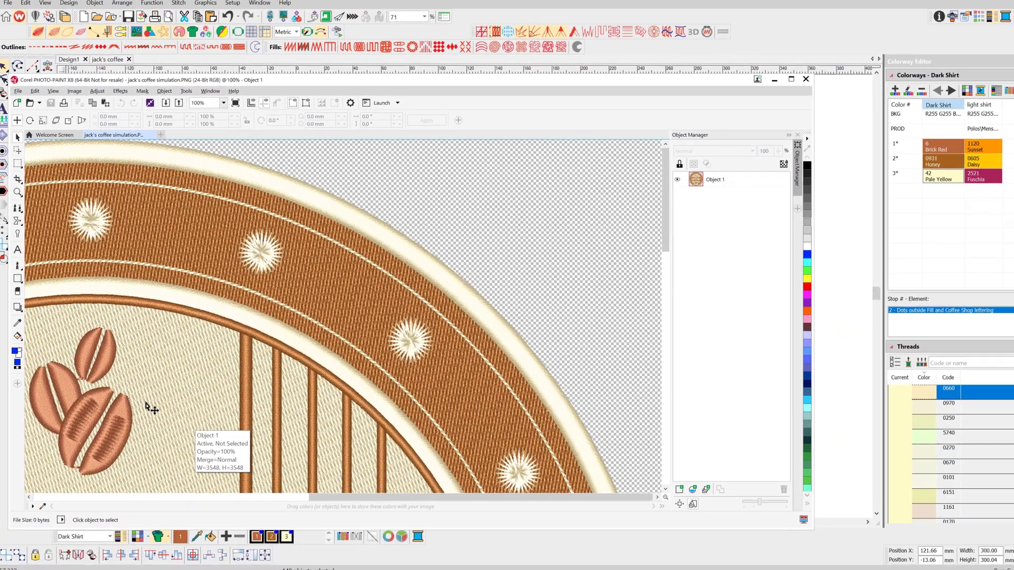
key(F4)
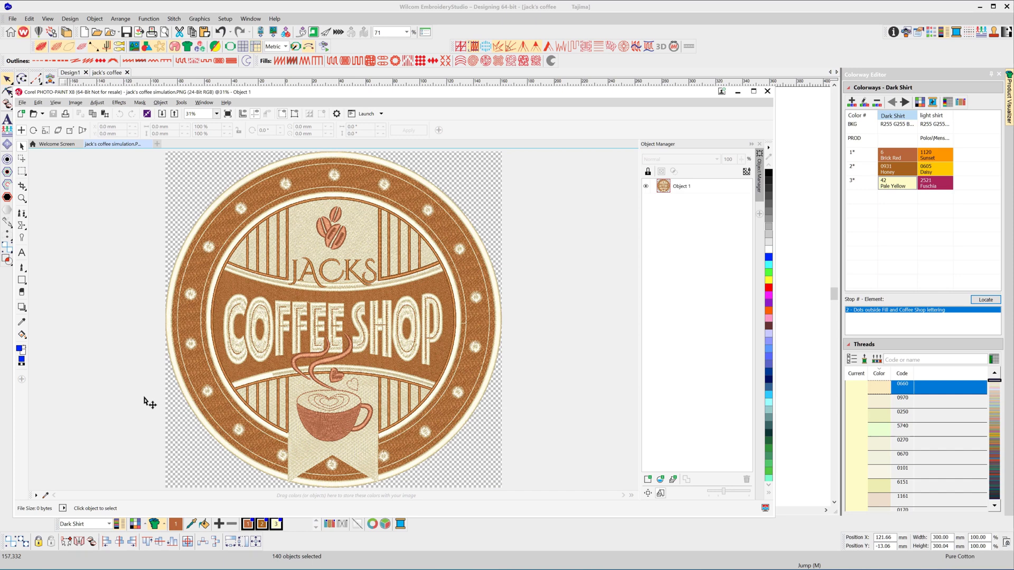